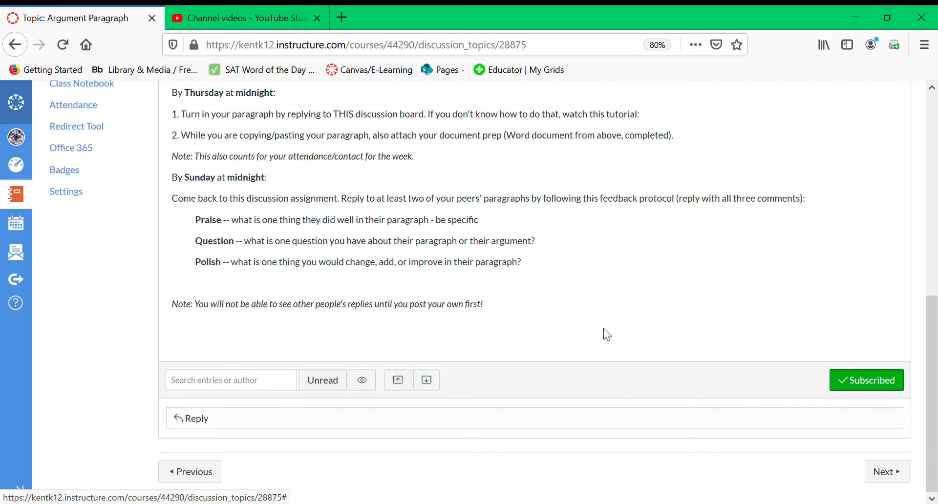
# Step: Review the Argument Paragraph discussion instructions, including the weekly overview, the turn-in steps and the peer feedback protocol
pyautogui.scroll(5, 607, 335)
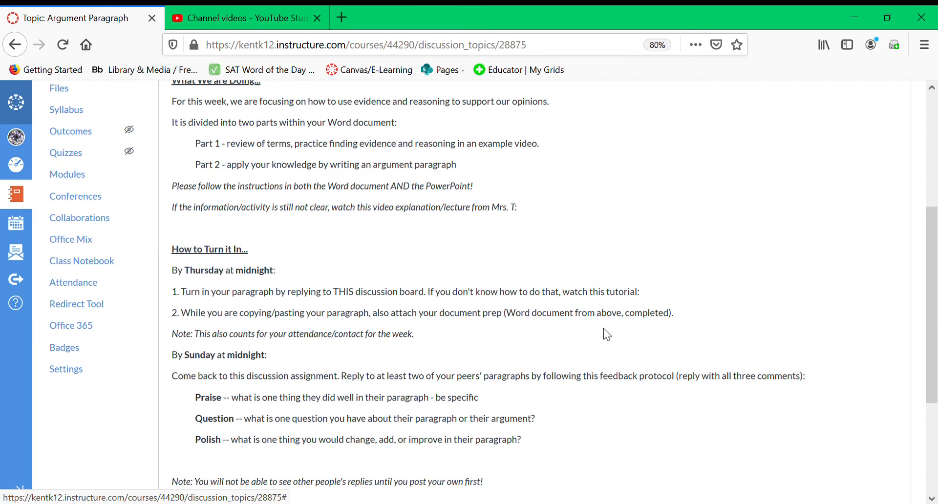
pyautogui.scroll(3, 607, 335)
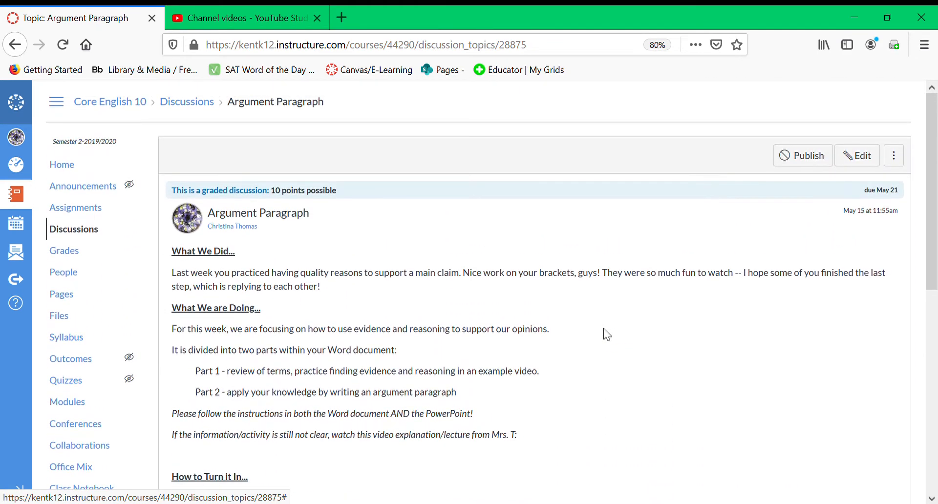
pyautogui.scroll(-3, 606, 335)
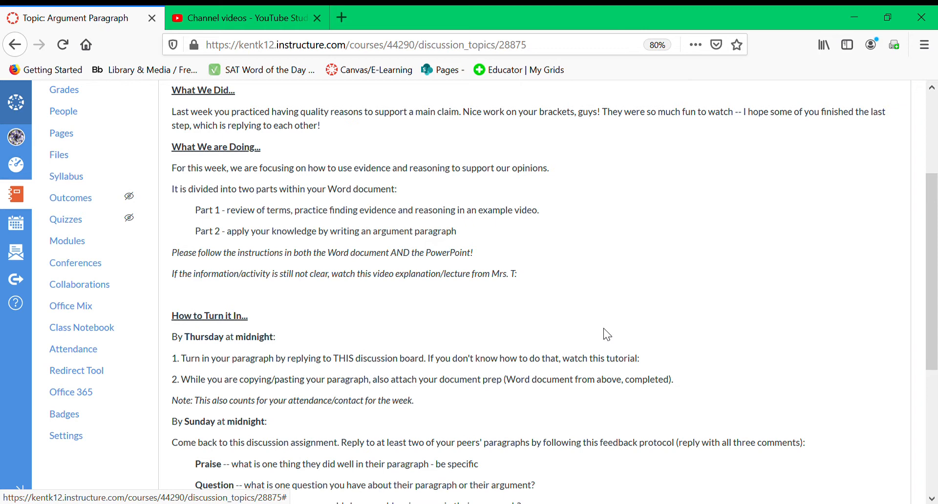
pyautogui.scroll(-3, 607, 334)
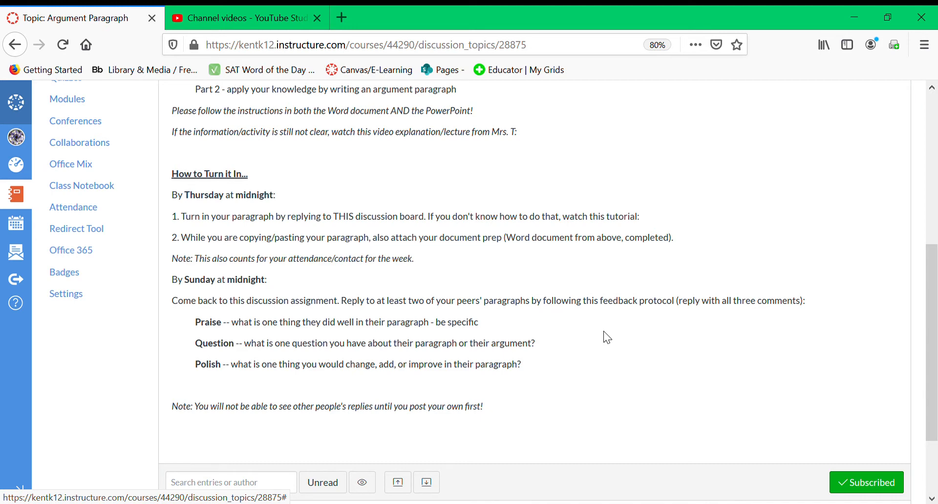
pyautogui.scroll(6, 607, 337)
pyautogui.scroll(-4, 609, 336)
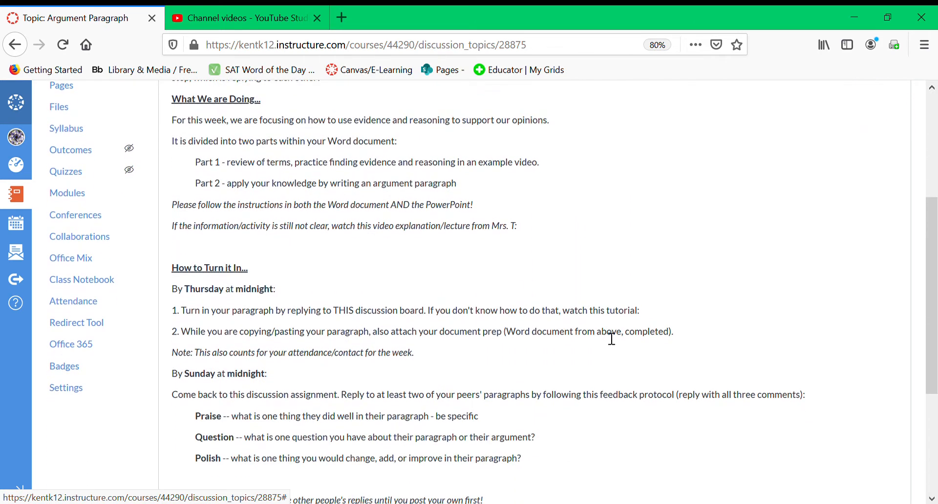
pyautogui.scroll(-3, 611, 339)
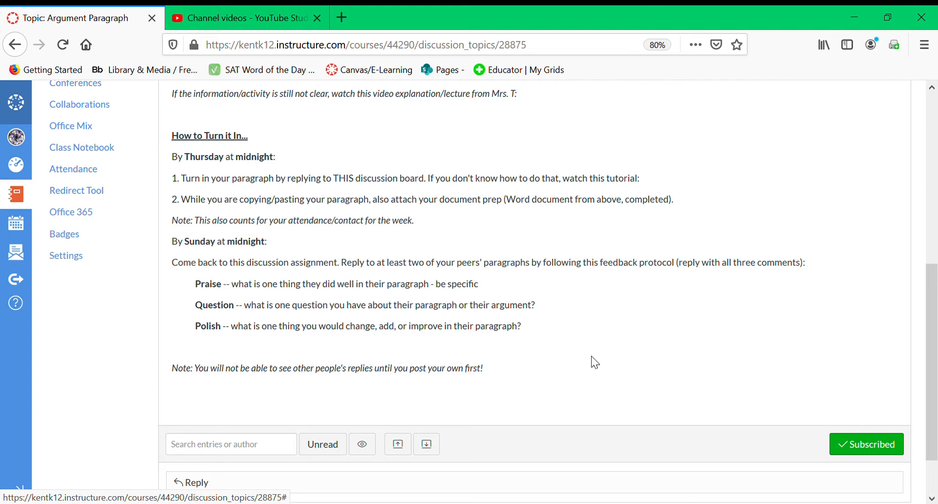
pyautogui.scroll(-2, 595, 362)
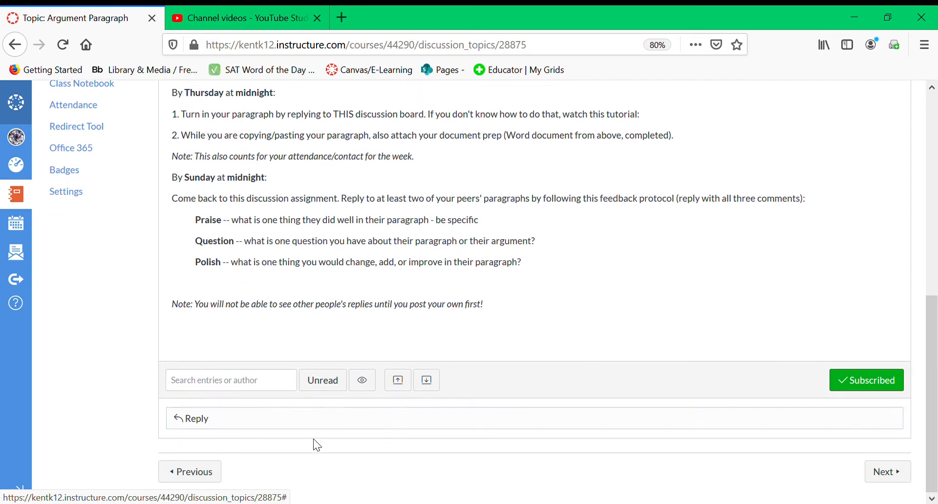
# Step: Start a reply to the discussion and enter the placeholder text "copy and paste your paragraph here from Word document"
pyautogui.click(209, 426)
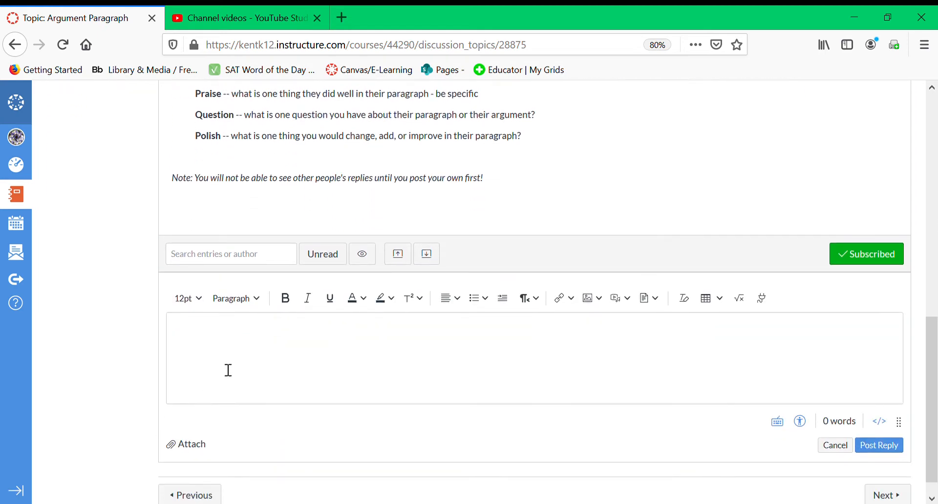
pyautogui.click(228, 371)
pyautogui.write('cop')
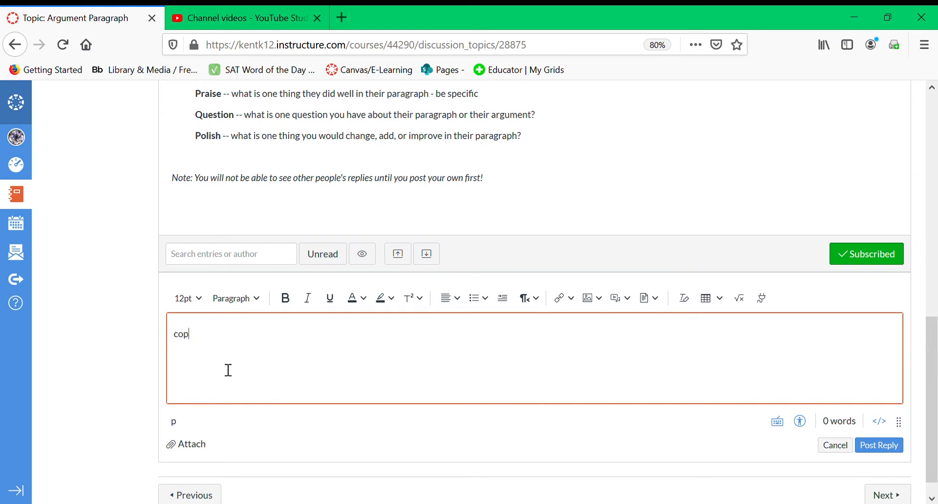
pyautogui.write('y and paste your paragrp')
pyautogui.press('BackSpace')
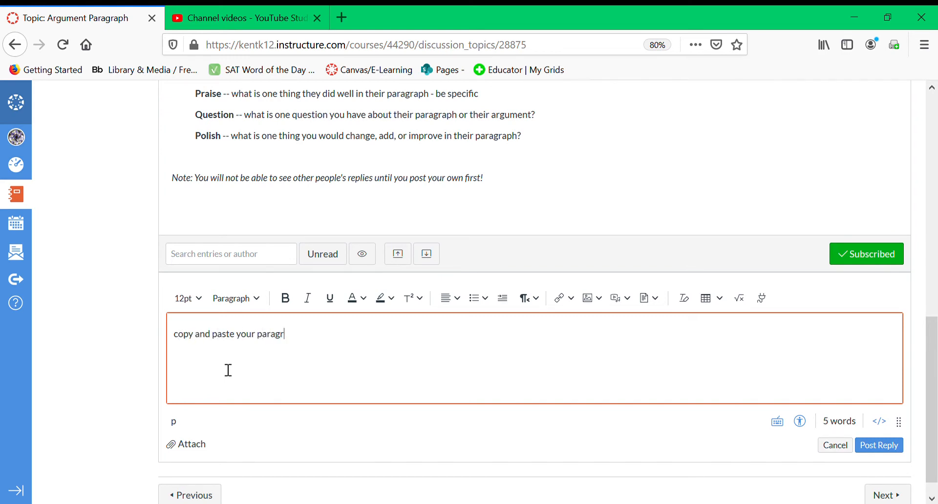
pyautogui.write('aph here from Word document')
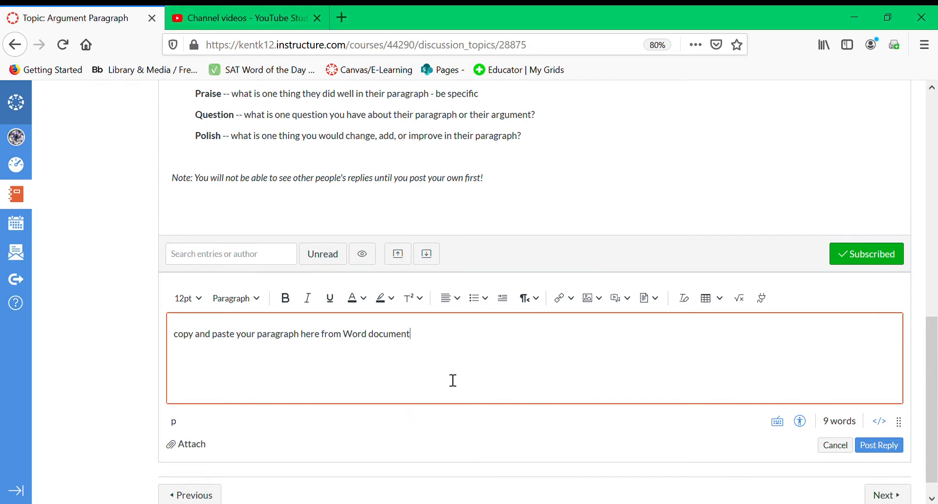
pyautogui.write(':')
# Step: Replace the placeholder text in the reply with the Red Robin example paragraph from the Word document
pyautogui.tripleClick(398, 343)
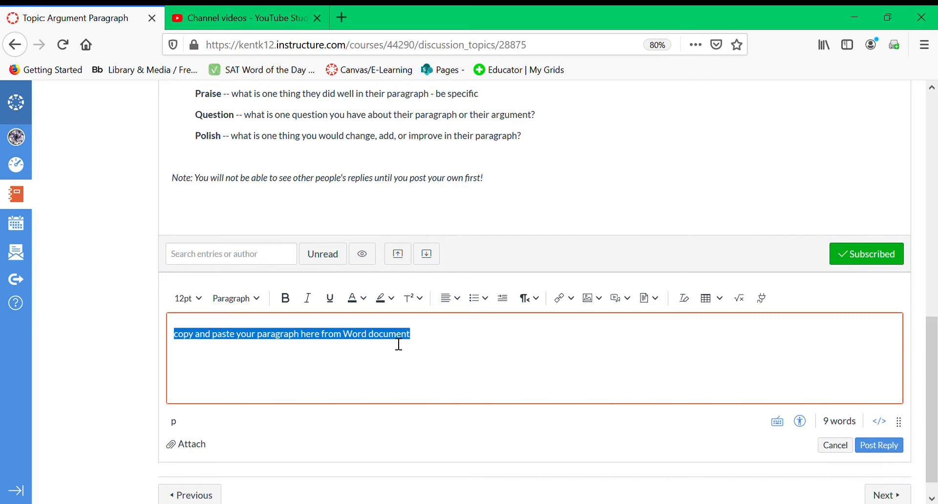
pyautogui.write('Red Robin has the best variety of entrée offerings to satisfy the hunger of any person. (Topic sentence) In this case, Red Robin’s menu features 32 different options for either lunch or dinner. For example, Red Robin has 12 different burgers – including the Whiskey River Burger, the Mushroom Burger, Banzai Burger, and many more – as well as entrées like Clucks and Fries, Grilled Chicken Salad, wraps and vegan and vegetarian options. (Evidence) This means that you could go to Red Robin every day for a whole month and never eat the same thing twice. (Reasoning)')
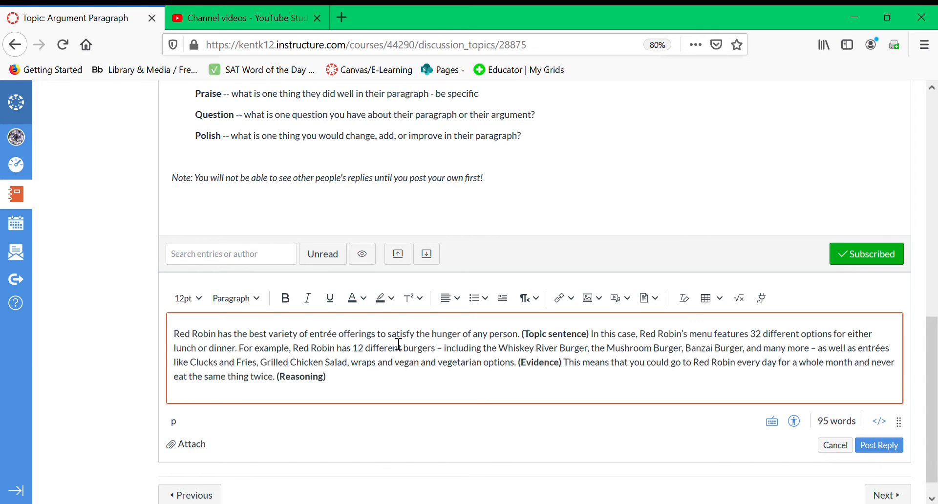
# Step: Delete the bold labels (Reasoning), (Topic sentence) and (Evidence) from the Red Robin paragraph in the reply
pyautogui.click(356, 382)
pyautogui.press('BackSpace')
pyautogui.press('BackSpace')
pyautogui.press('BackSpace')
pyautogui.press('BackSpace')
pyautogui.press('BackSpace')
pyautogui.press('BackSpace')
pyautogui.press('BackSpace')
pyautogui.press('BackSpace')
pyautogui.press('BackSpace')
pyautogui.press('BackSpace')
pyautogui.press('BackSpace')
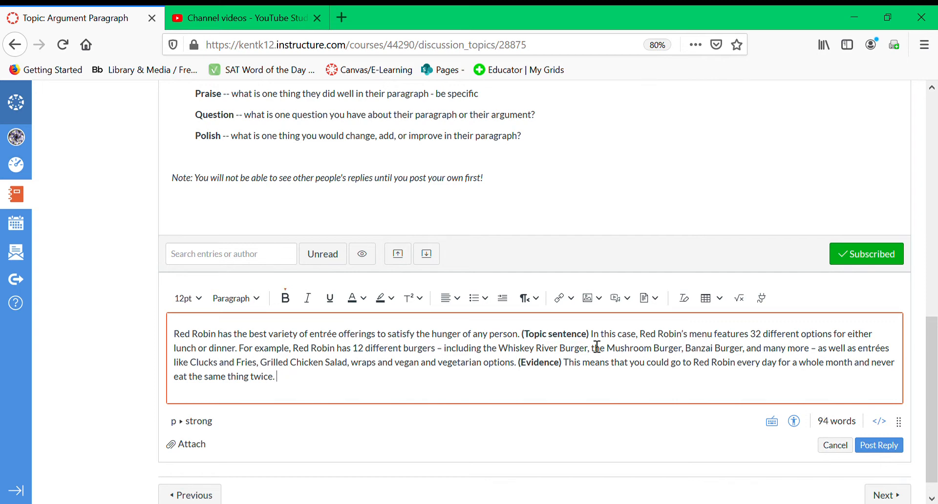
pyautogui.press('BackSpace')
pyautogui.press('BackSpace')
pyautogui.press('BackSpace')
pyautogui.press('BackSpace')
pyautogui.press('BackSpace')
pyautogui.press('BackSpace')
pyautogui.press('BackSpace')
pyautogui.press('BackSpace')
pyautogui.press('BackSpace')
pyautogui.press('BackSpace')
pyautogui.press('BackSpace')
pyautogui.press('BackSpace')
pyautogui.press('BackSpace')
pyautogui.press('BackSpace')
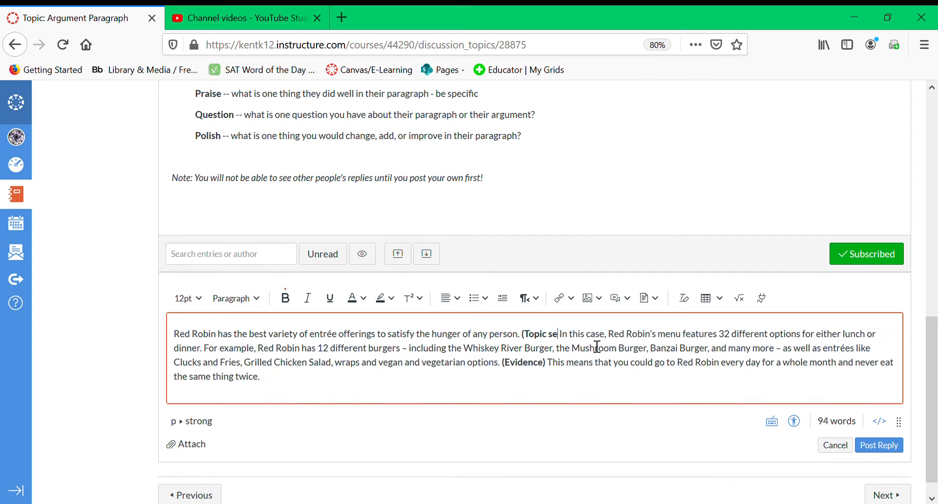
pyautogui.press('BackSpace')
pyautogui.press('BackSpace')
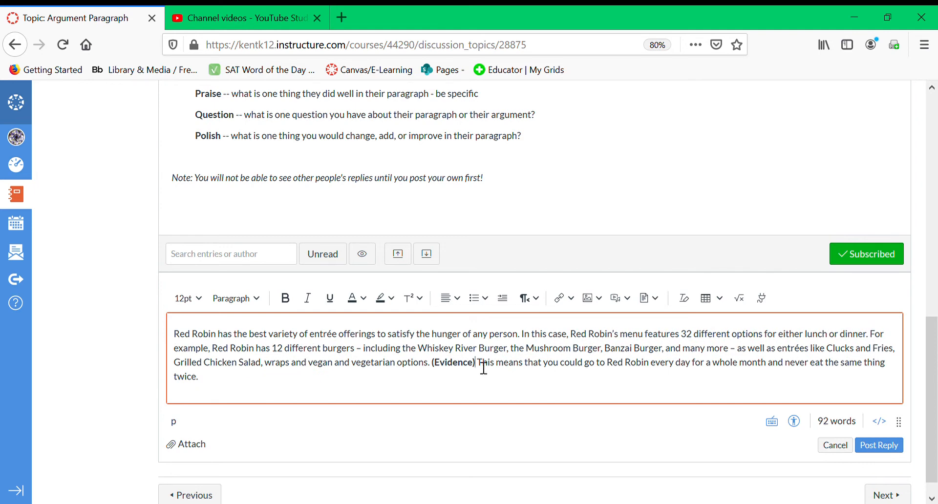
pyautogui.press('BackSpace')
pyautogui.press('BackSpace')
pyautogui.press('BackSpace')
pyautogui.press('BackSpace')
pyautogui.press('BackSpace')
pyautogui.press('BackSpace')
pyautogui.press('BackSpace')
pyautogui.press('BackSpace')
pyautogui.press('BackSpace')
pyautogui.press('BackSpace')
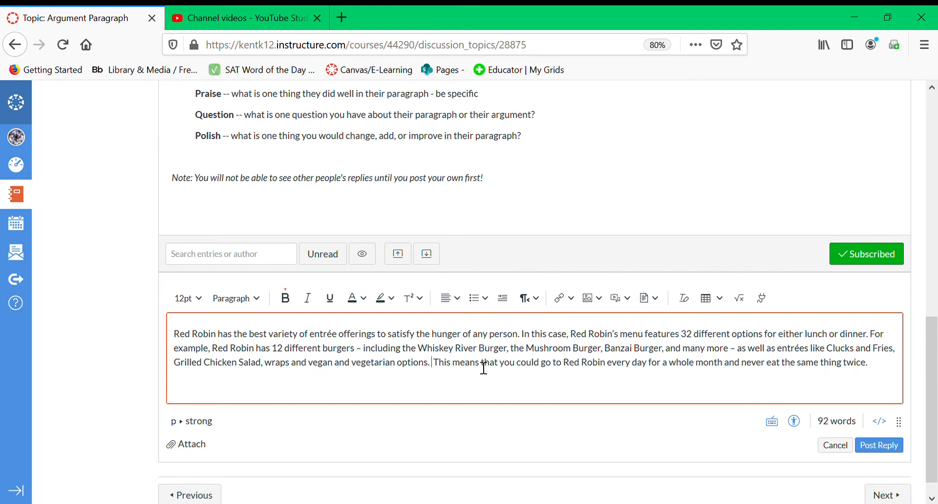
pyautogui.press('BackSpace')
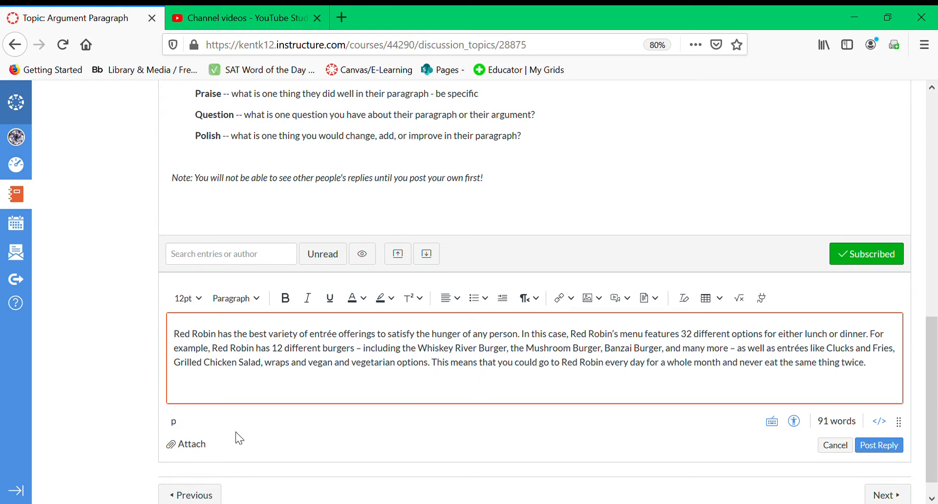
# Step: Attach the file 03 Evidence and reasoning assignment.docx to the reply and post it
pyautogui.click(182, 447)
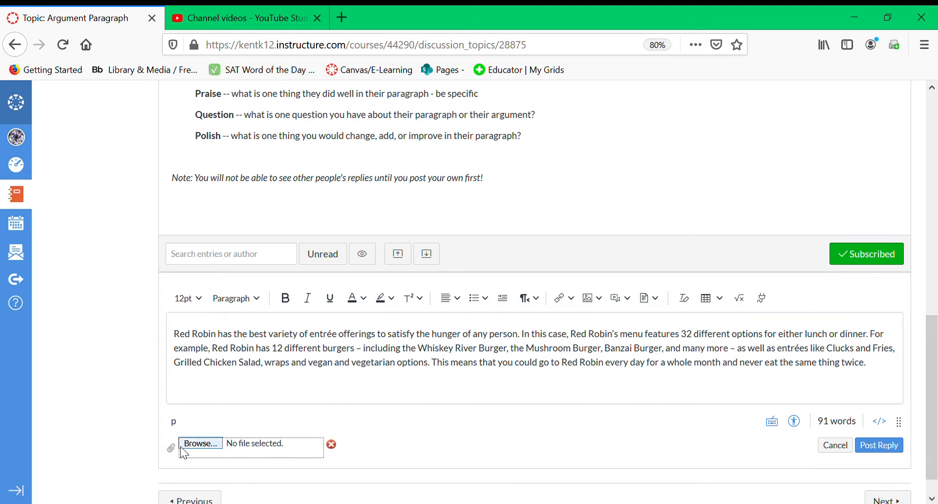
pyautogui.click(195, 445)
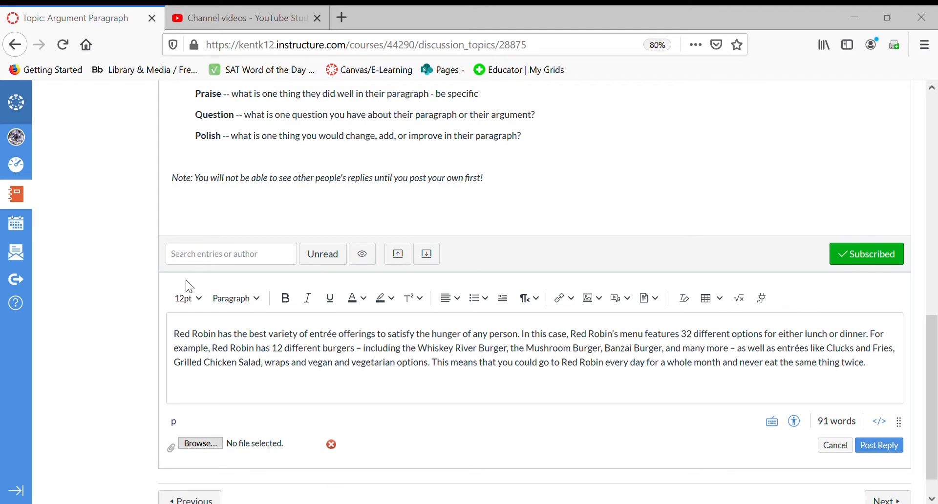
pyautogui.doubleClick(196, 253)
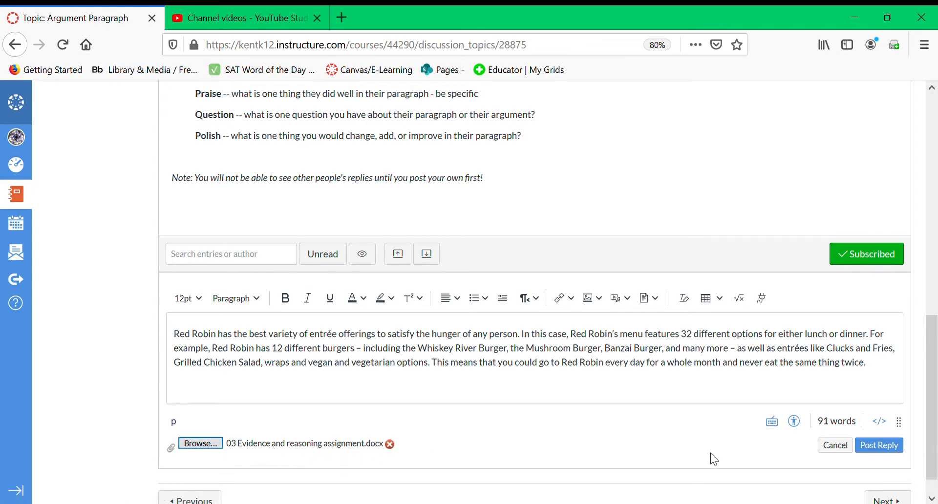
pyautogui.click(898, 453)
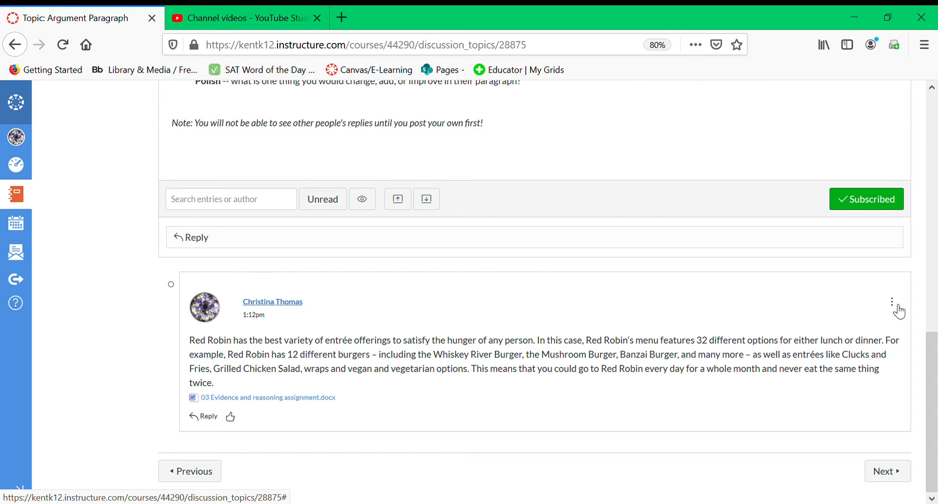
# Step: Edit the posted reply, adding the opening line "This is the example paragraph. DO NOT COPY THIS PARAGRAPH! Yours should be on a different topic!"
pyautogui.click(897, 306)
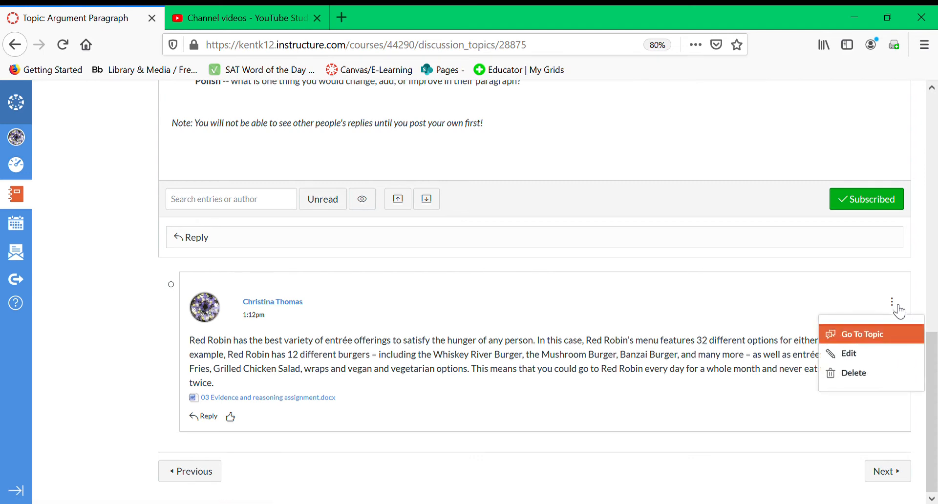
pyautogui.click(870, 354)
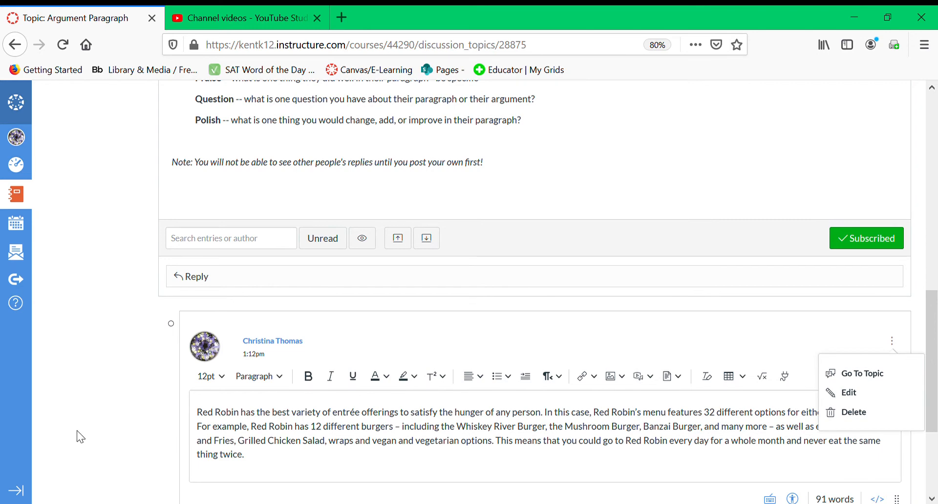
pyautogui.click(204, 420)
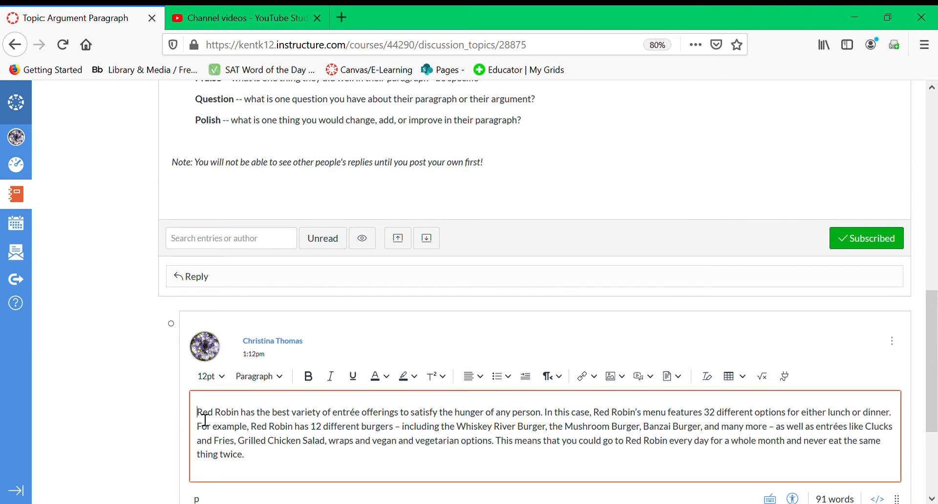
pyautogui.write('Thi')
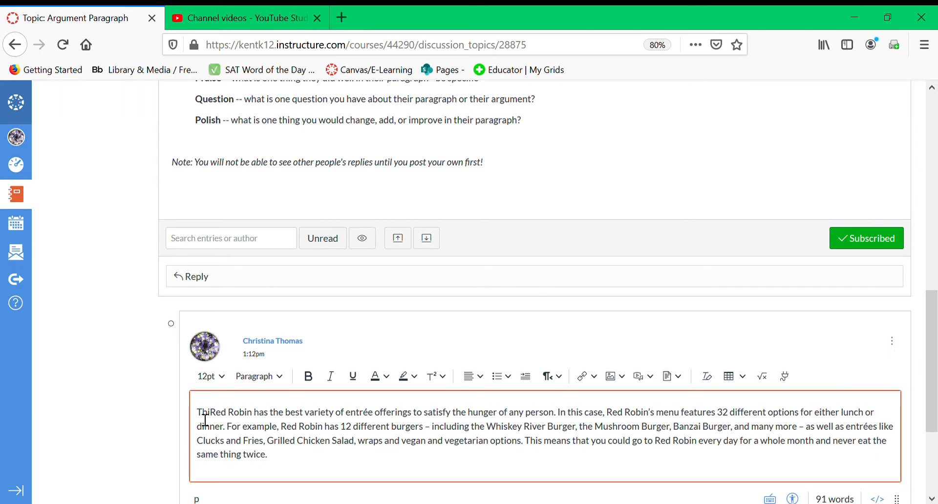
pyautogui.write('s is the examp')
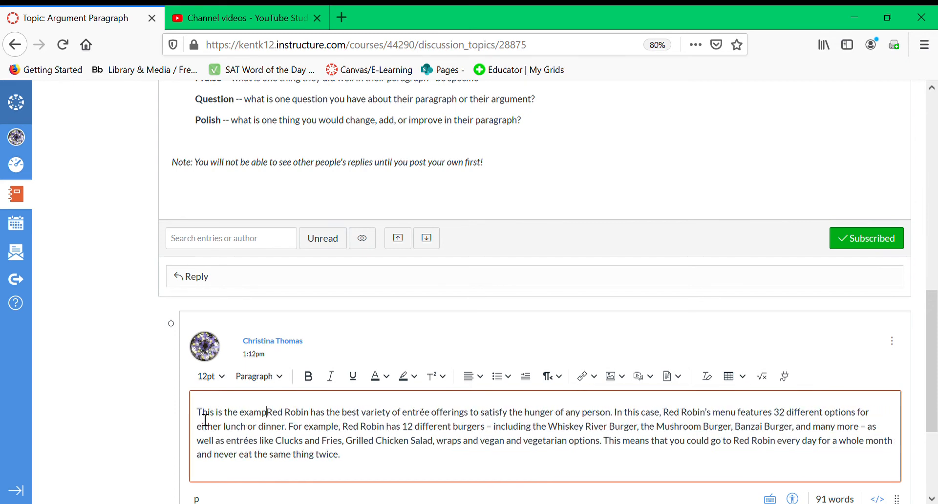
pyautogui.write('le paragraph.')
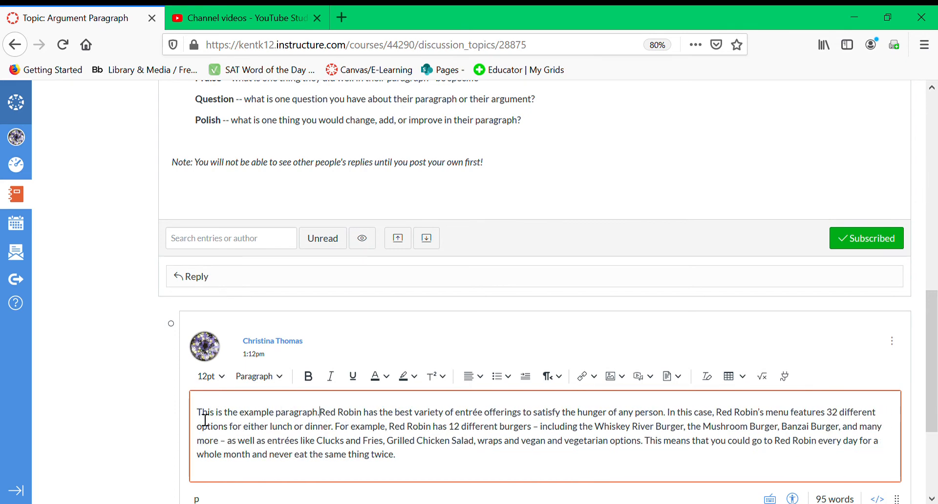
pyautogui.write(' DO NOT COPY ')
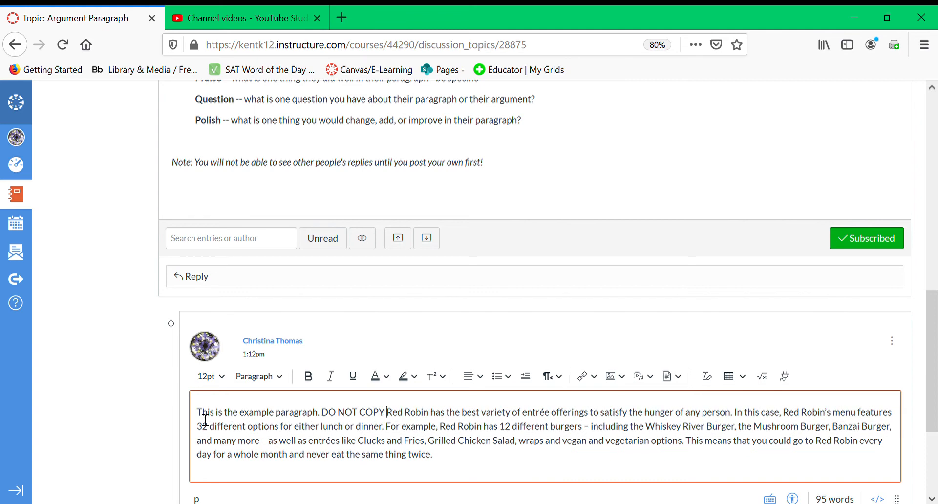
pyautogui.write('THIS PARA')
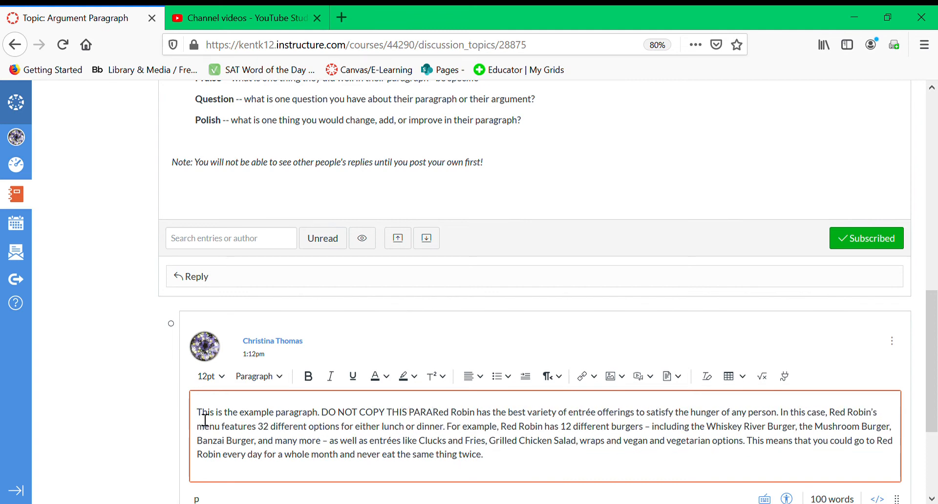
pyautogui.write('GRAPH! ')
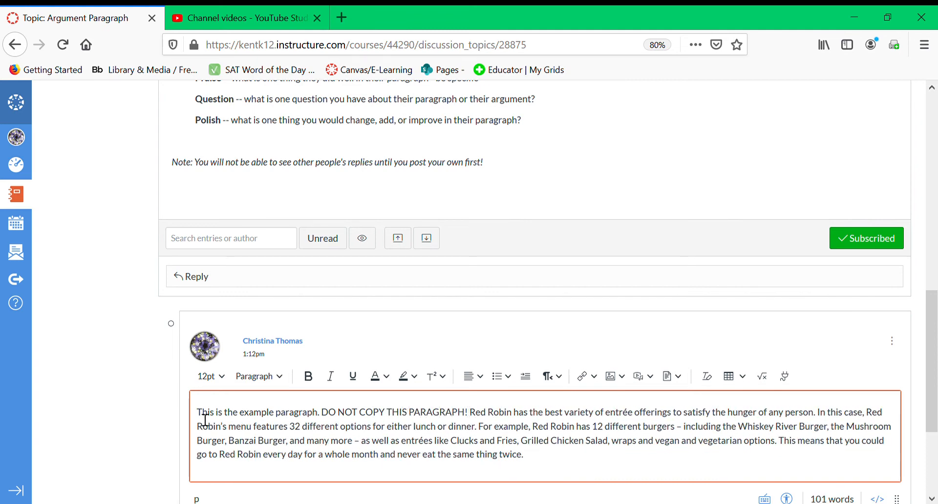
pyautogui.write('Yours sc')
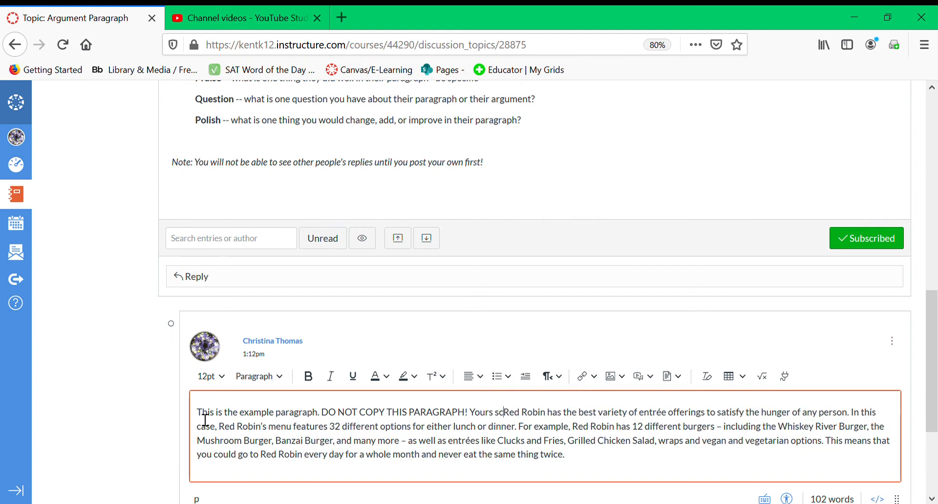
pyautogui.press('BackSpace')
pyautogui.write('hould be on a ')
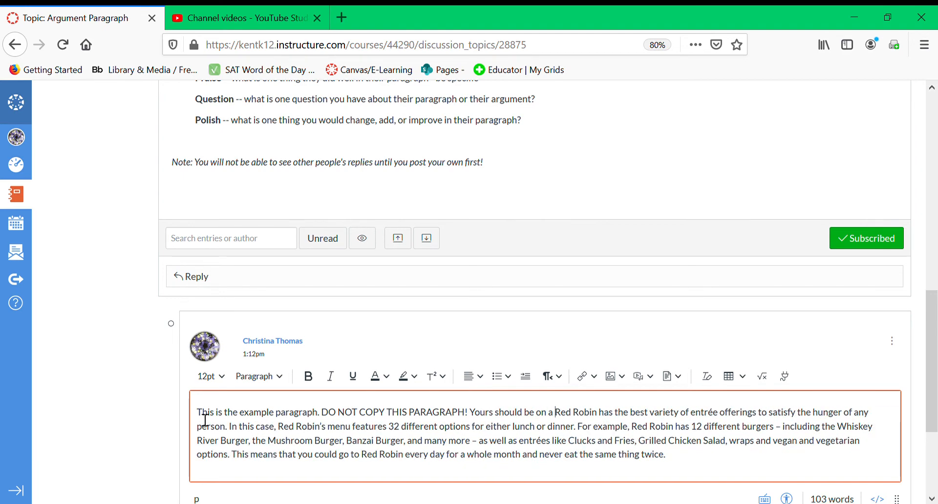
pyautogui.write('different topic')
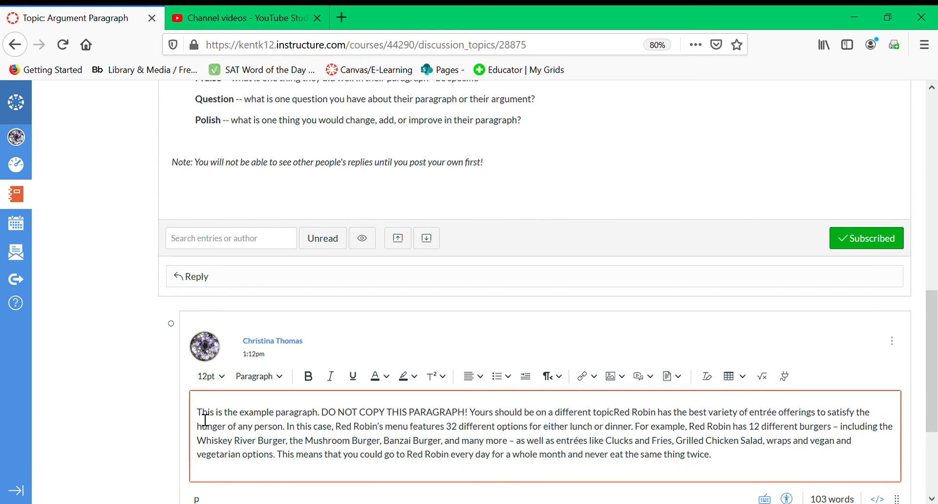
pyautogui.write('!')
pyautogui.press('Return')
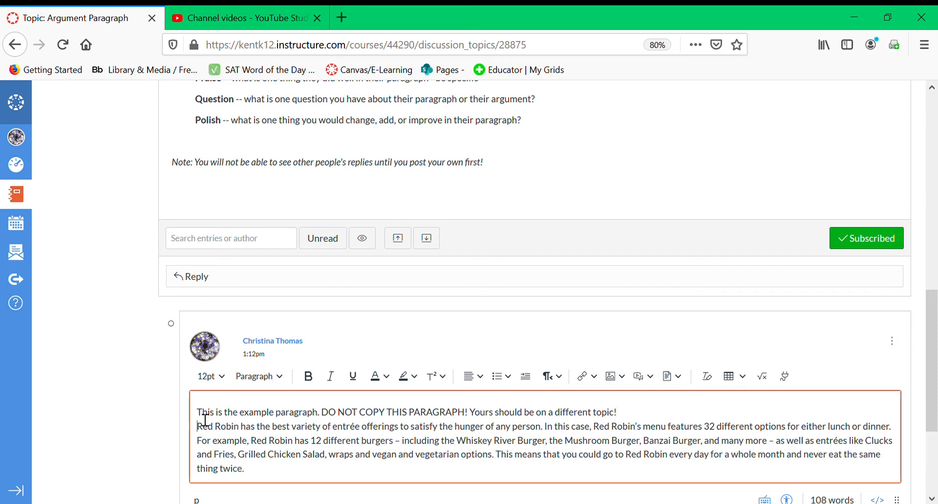
# Step: Add "Paste your paragraph here and attach your prep sheet." to the reply's opening line, insert a blank line below it and save the edit
pyautogui.scroll(-2, 378, 459)
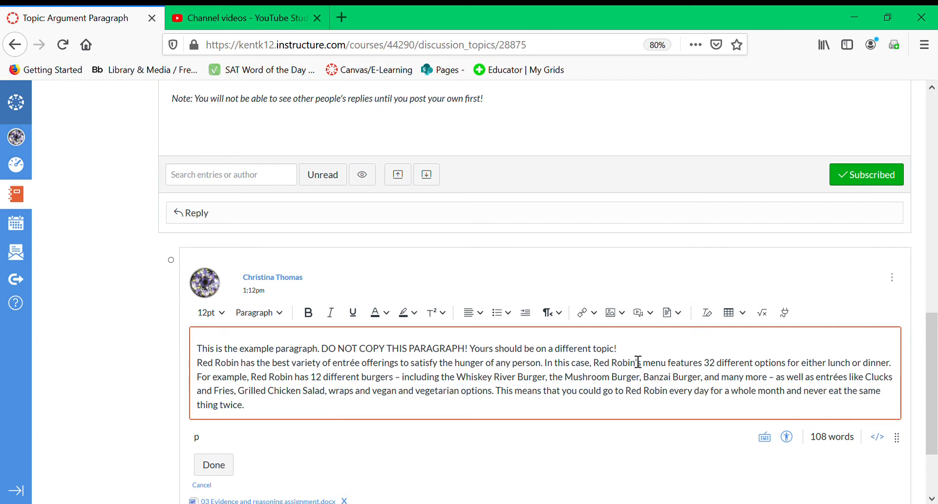
pyautogui.write('Paste your paragraph')
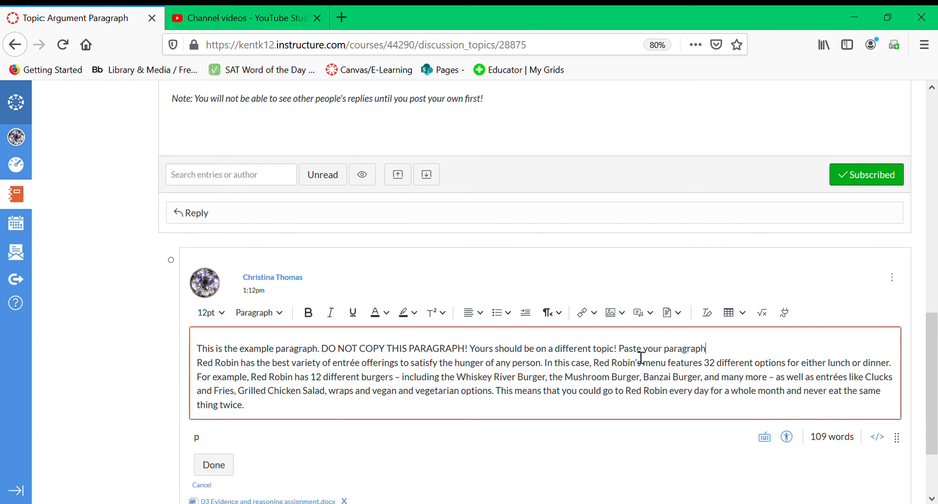
pyautogui.write(' here and attach your')
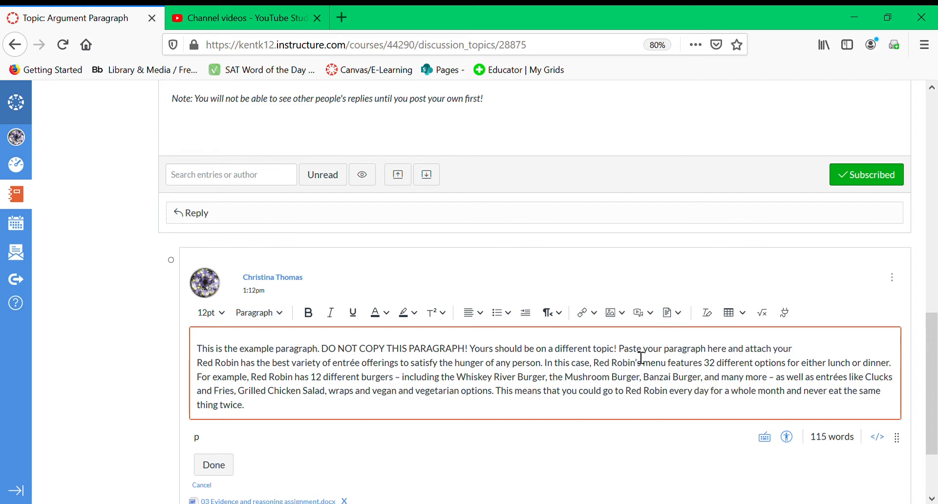
pyautogui.write(' prep sheet.')
pyautogui.press('Return')
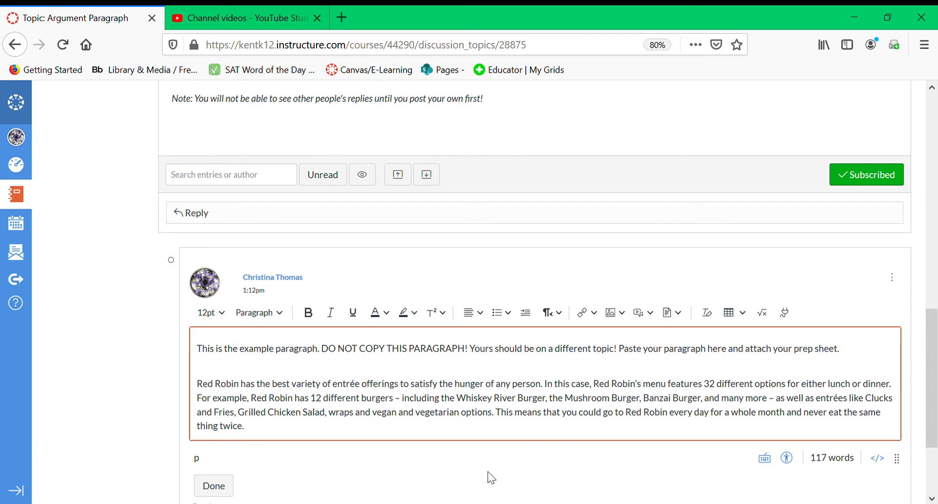
pyautogui.scroll(-3, 487, 471)
pyautogui.scroll(-1, 487, 472)
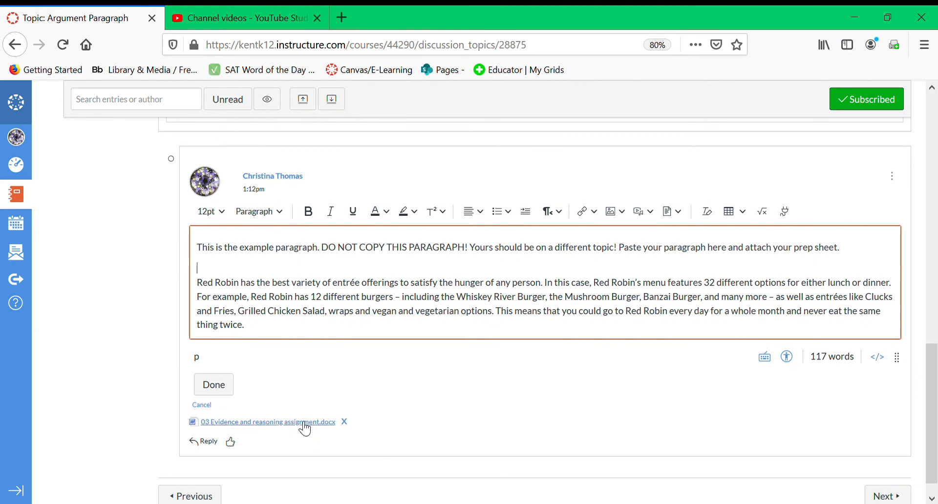
pyautogui.click(228, 394)
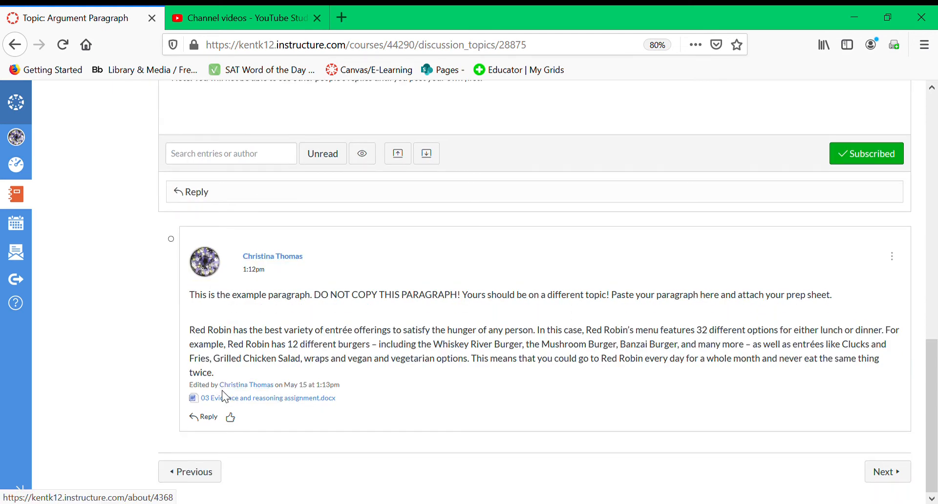
# Step: Start a reply to the posted example paragraph with the line "Praise - klfjdskl jcydls cjkld jakl cjsdkl jc"
pyautogui.click(212, 419)
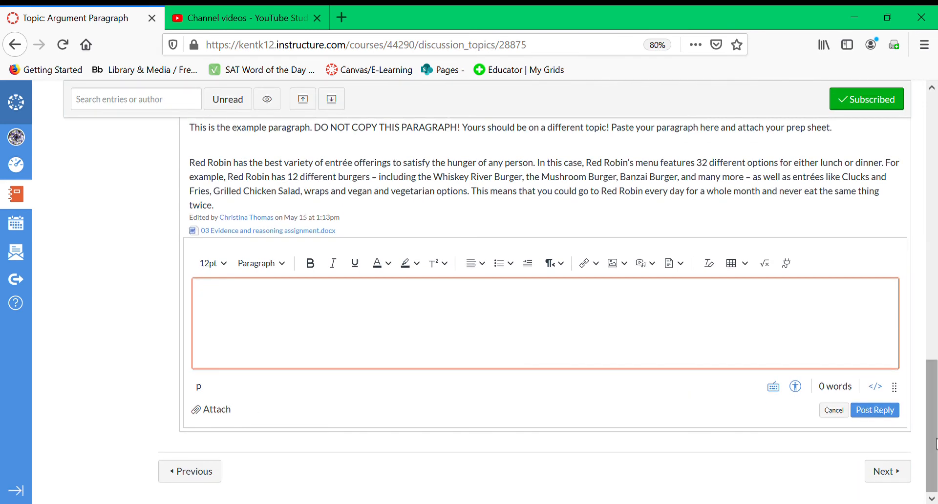
pyautogui.click(834, 410)
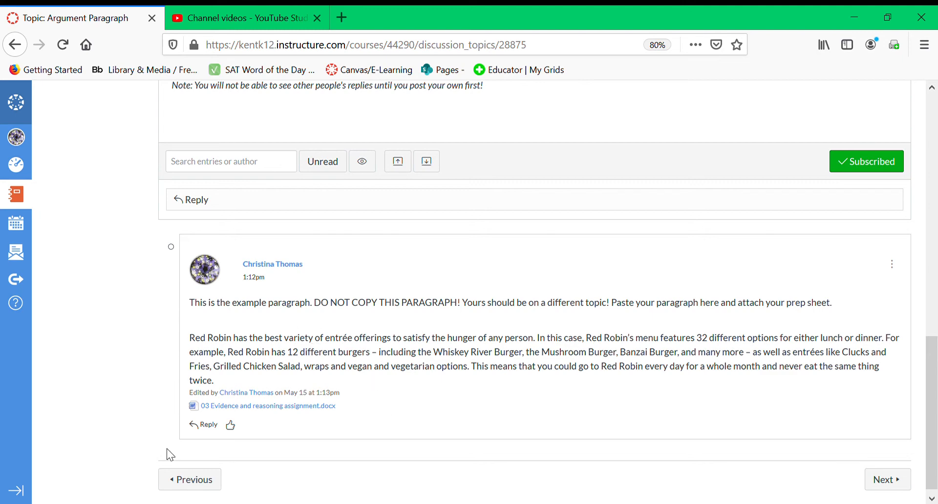
pyautogui.click(211, 425)
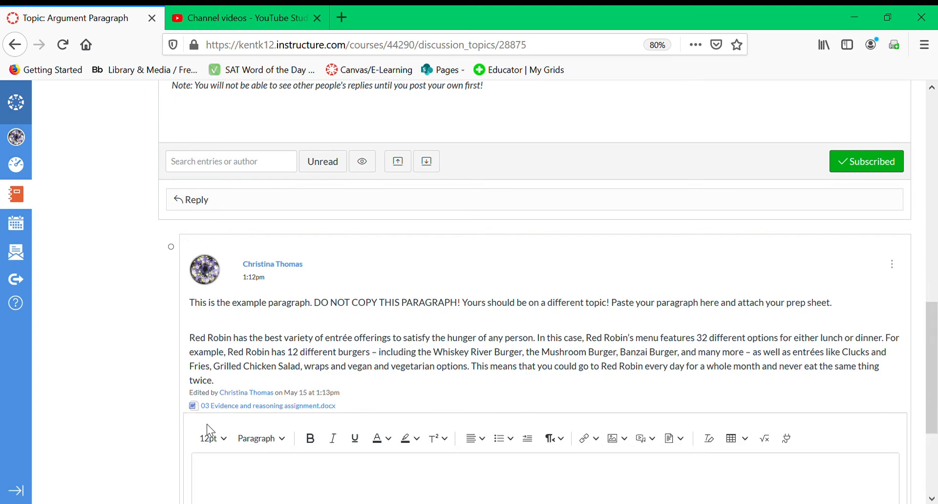
pyautogui.click(235, 470)
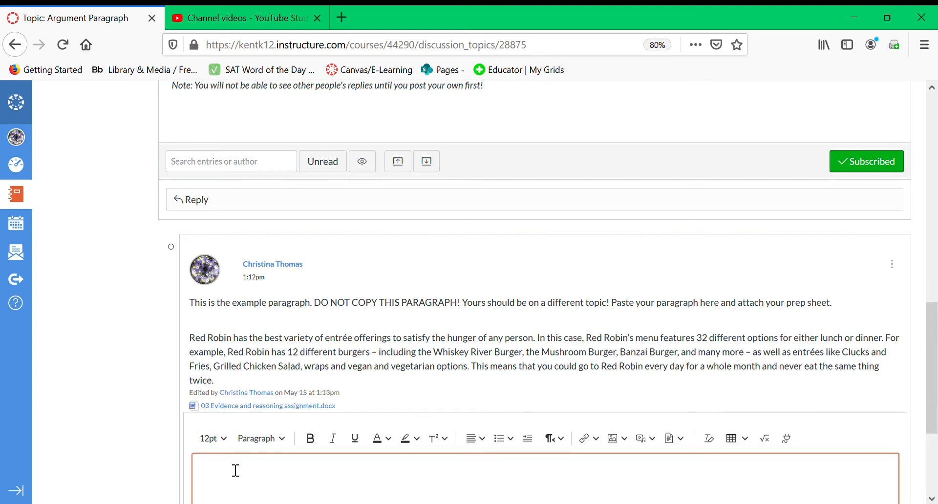
pyautogui.write('Praise')
pyautogui.scroll(-2, 235, 471)
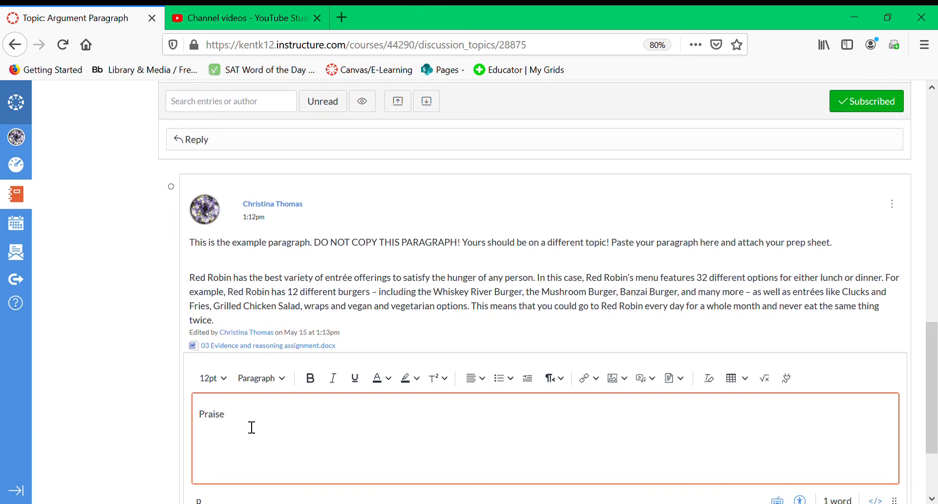
pyautogui.write('- klfjdskl jcydls cjkld jakl cj')
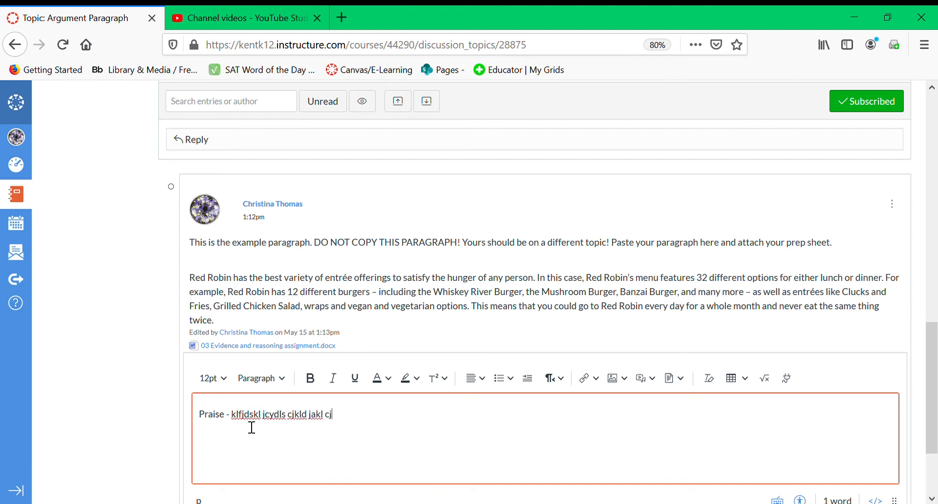
pyautogui.write('sdkl jc')
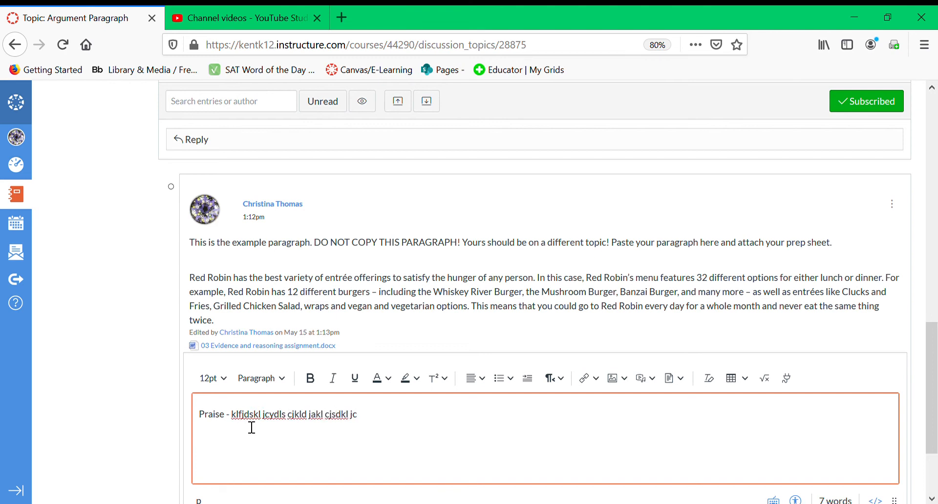
# Step: Add the line "Question - sdkljckldsc ydkls cjkd sjckl jdskljv kljdslk jkls jfjdklsj cklkds jjkgldjs" below the Praise line
pyautogui.press('Return')
pyautogui.write('Question - sdkljckldsc ydkls cjkd sjckl jdskljv kljdslk j')
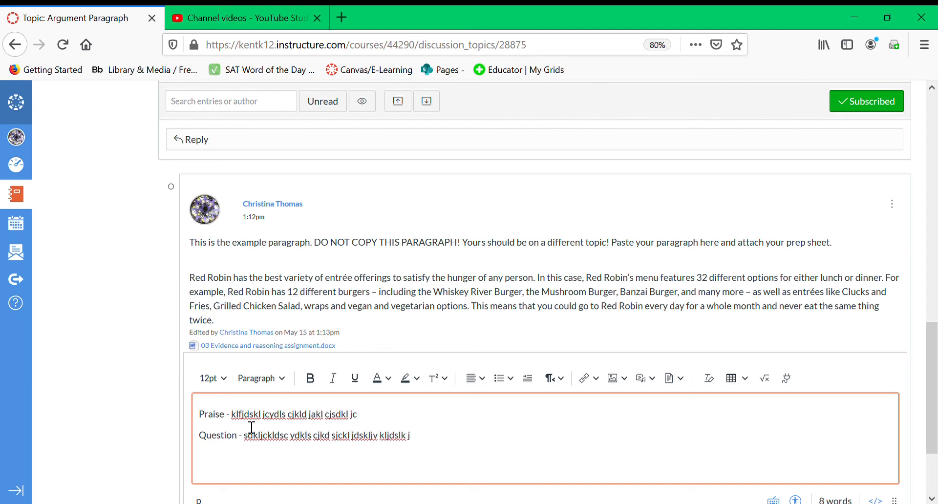
pyautogui.write('kls jfjdklsj cklkds jjkgldjs')
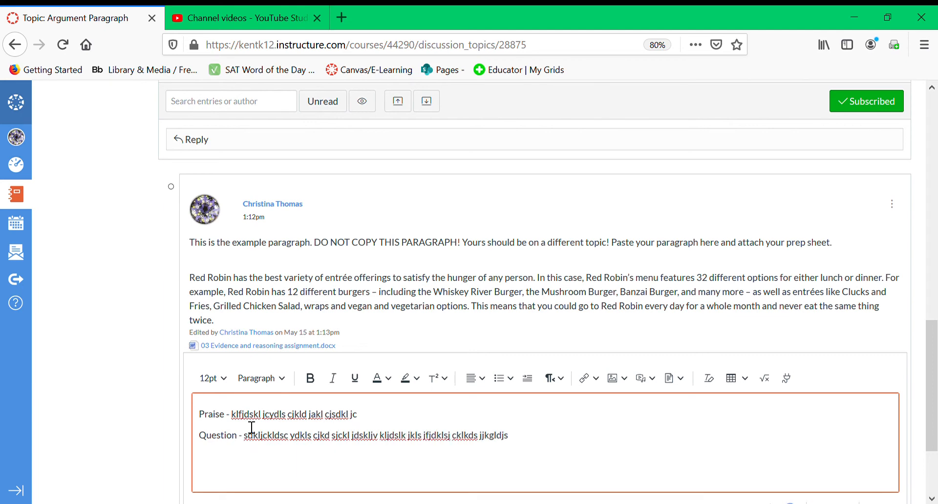
# Step: Add the line "Polish - jkdlcj kldjs khvljslak jklsj kdj fkljdlks" below the Question line and post the reply
pyautogui.press('Return')
pyautogui.write('Polish - jkdlcj kldjs khvljslak jklsj kdj fkljdlks')
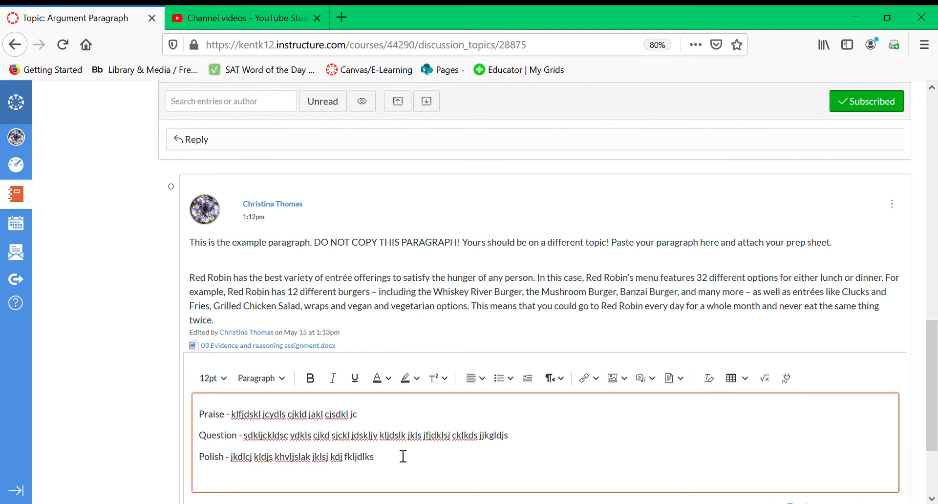
pyautogui.scroll(-3, 122, 431)
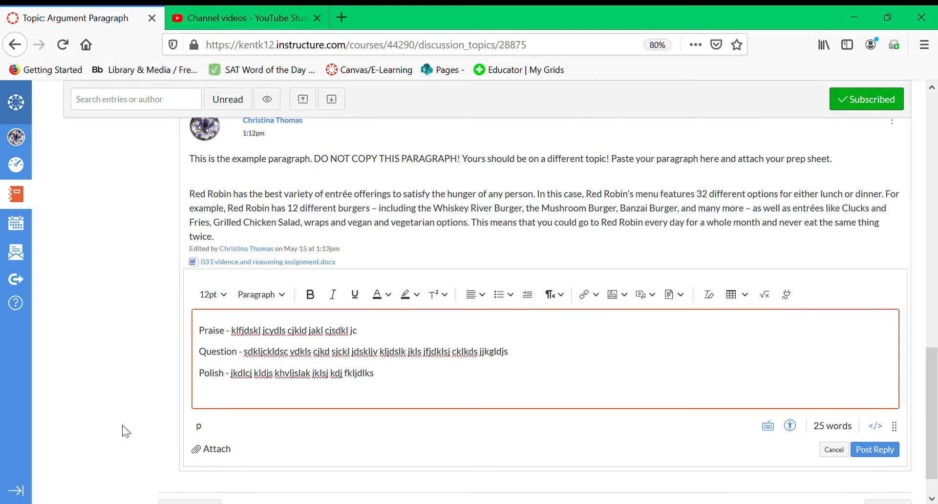
pyautogui.scroll(1, 122, 425)
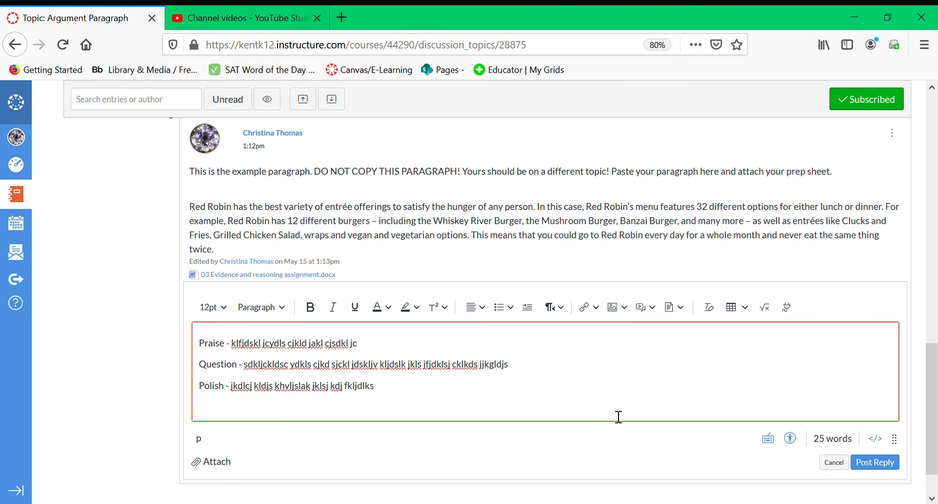
pyautogui.click(866, 461)
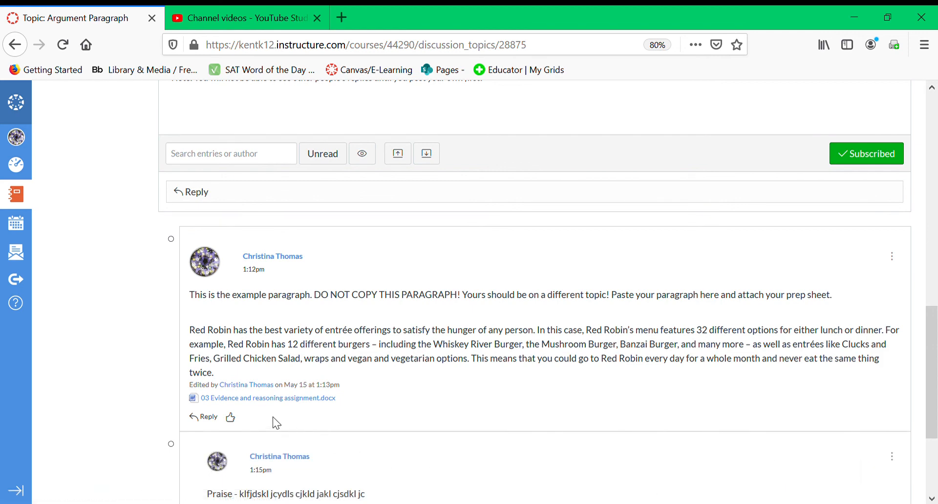
# Step: Like both the example paragraph post and the Praise, Question and Polish feedback reply beneath it
pyautogui.scroll(-3, 73, 370)
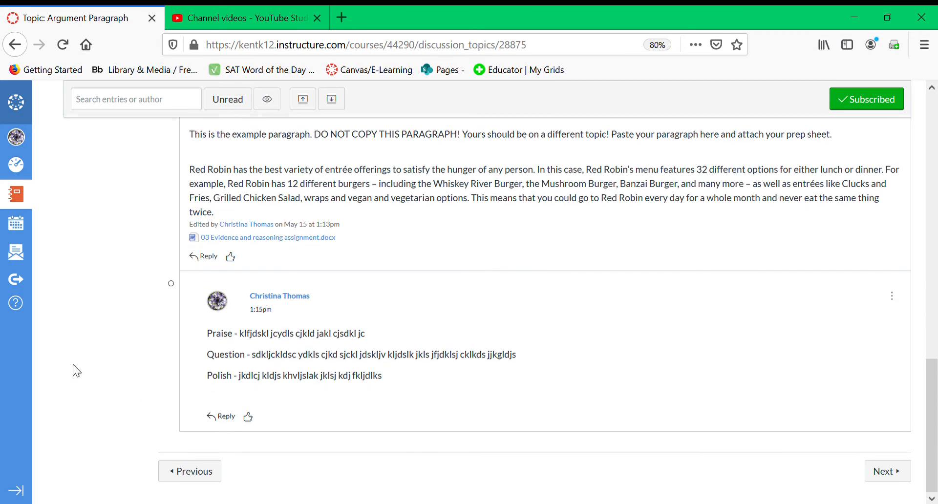
pyautogui.click(231, 258)
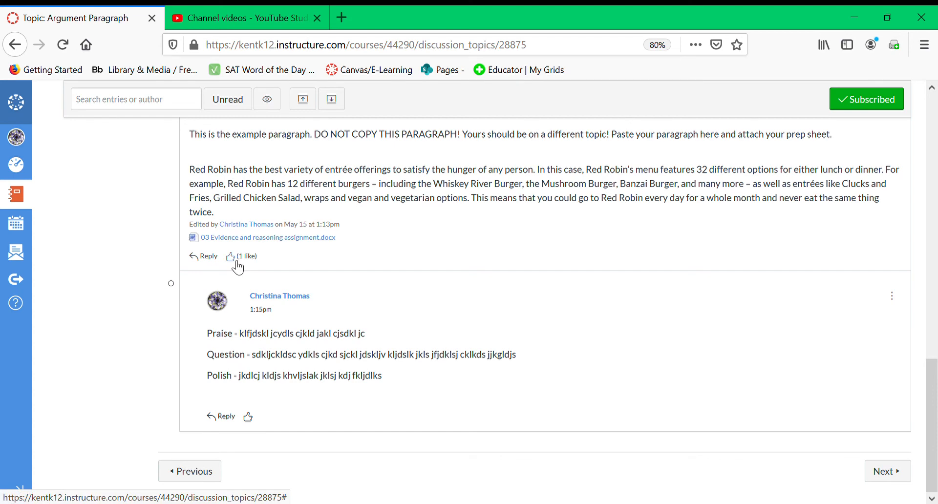
pyautogui.click(247, 416)
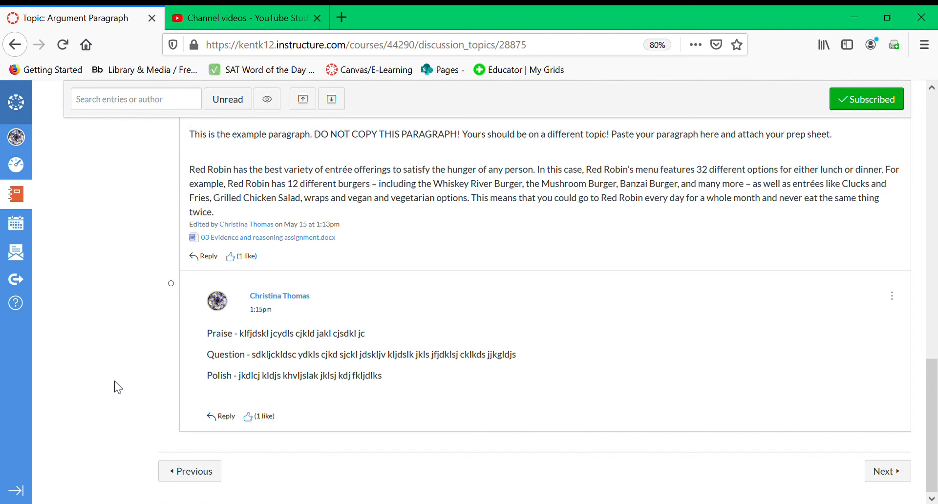
# Step: Review the discussion's peer feedback instructions together with the posted example paragraph and its feedback reply
pyautogui.scroll(4, 117, 387)
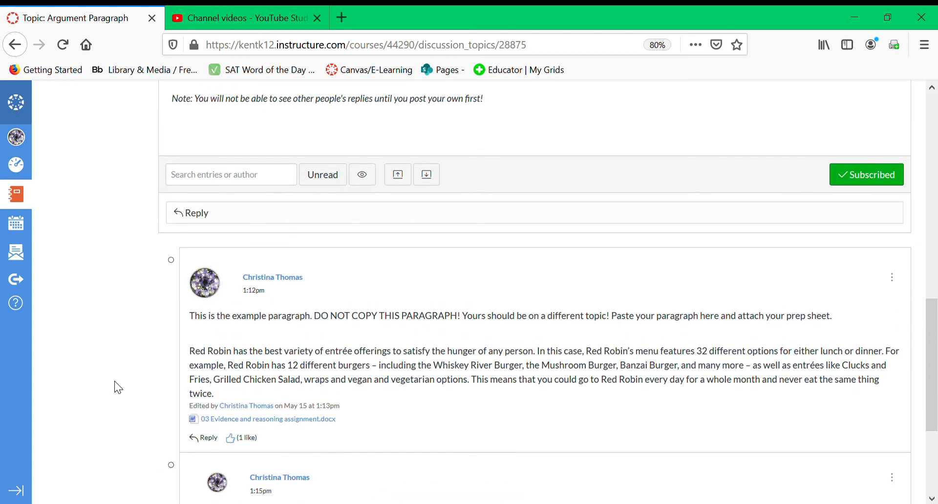
pyautogui.scroll(-2, 117, 387)
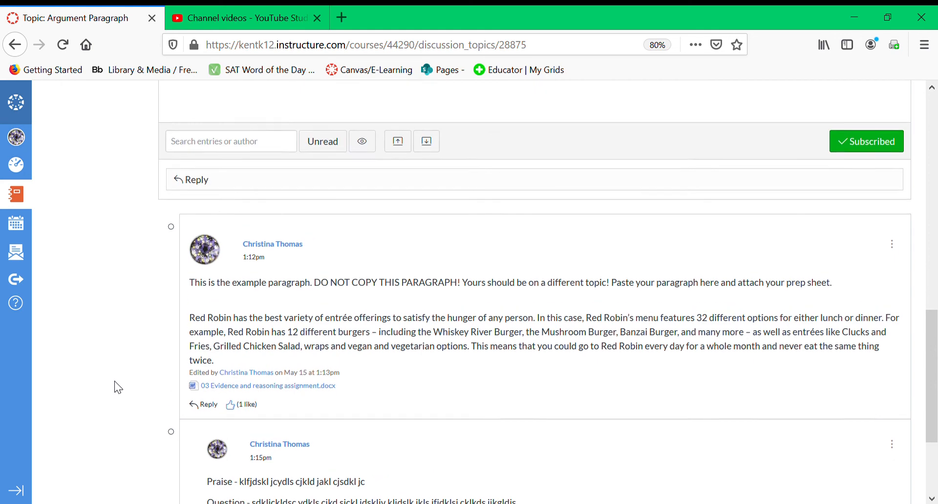
pyautogui.scroll(4, 117, 387)
pyautogui.scroll(-3, 117, 387)
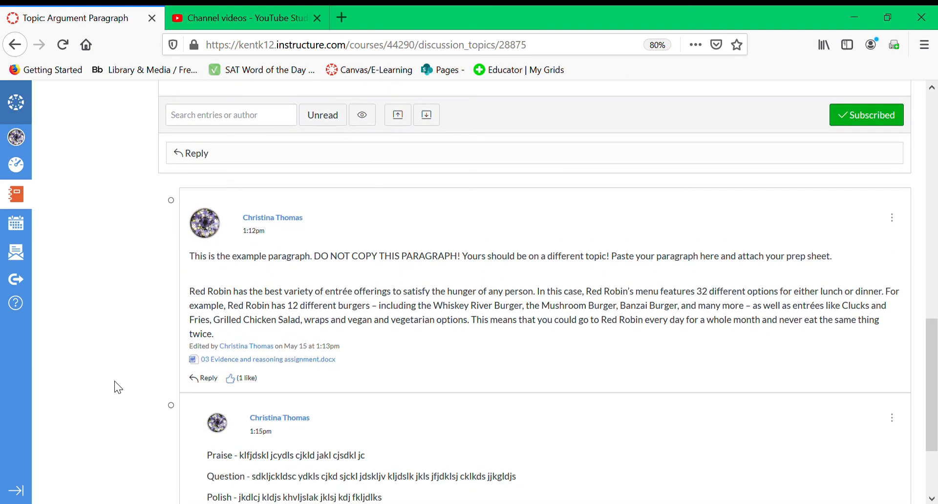
pyautogui.scroll(5, 117, 387)
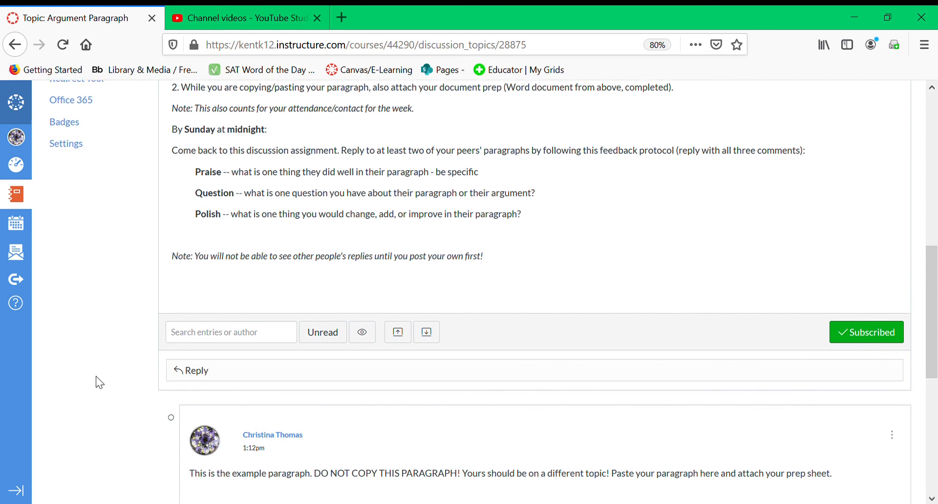
pyautogui.scroll(-6, 99, 383)
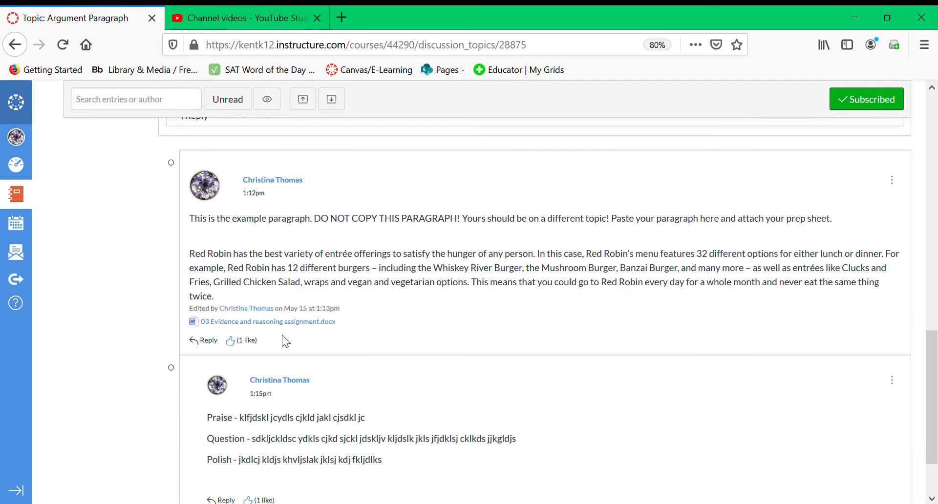
pyautogui.scroll(-2, 147, 360)
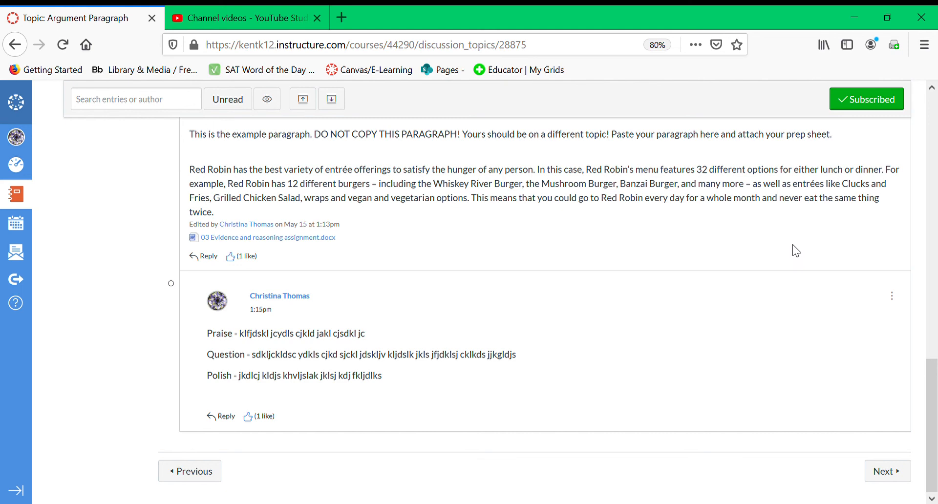
pyautogui.scroll(3, 792, 245)
pyautogui.scroll(-1, 800, 252)
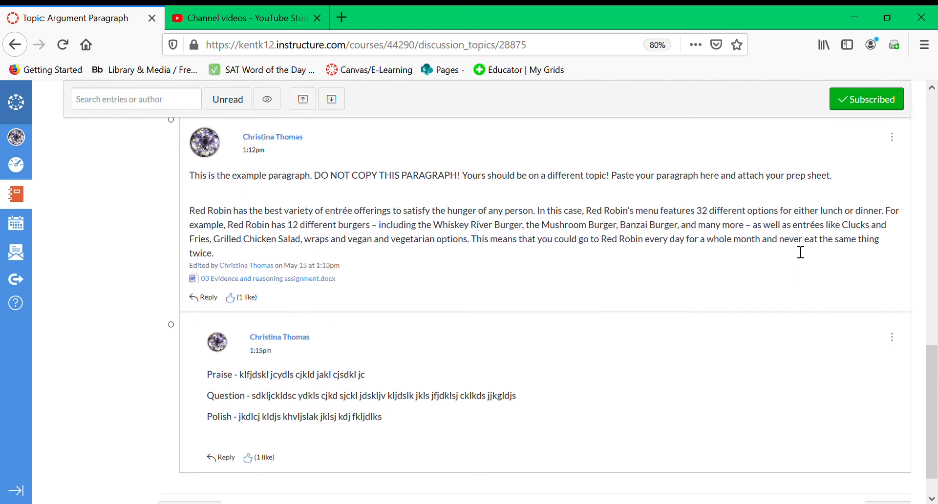